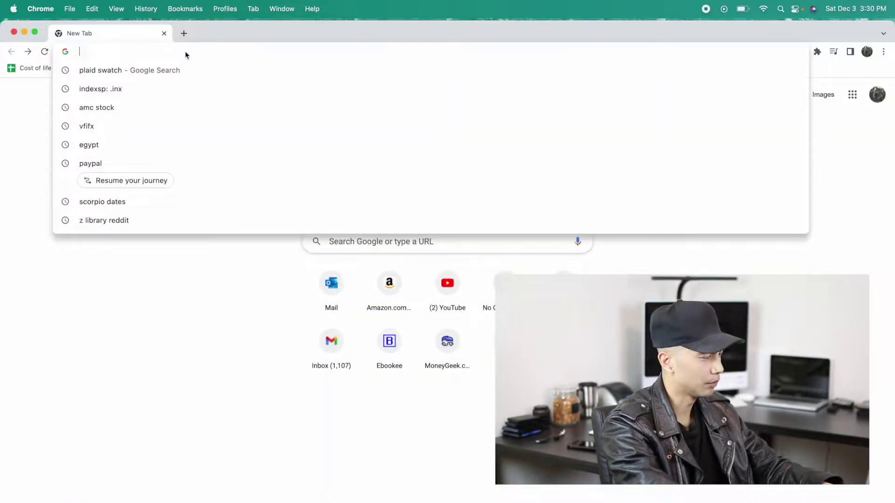
# - Search for 'plaid swatch' in a new Chrome tab
pyautogui.write('p')
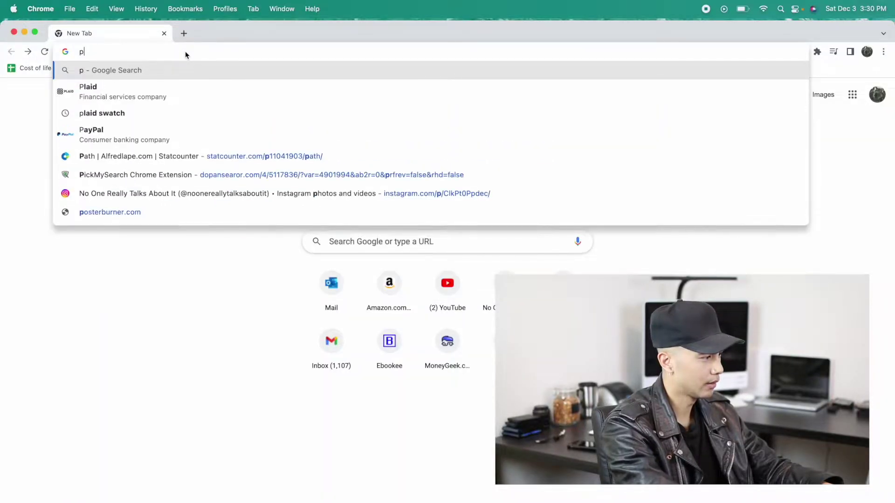
pyautogui.write('laid swatch')
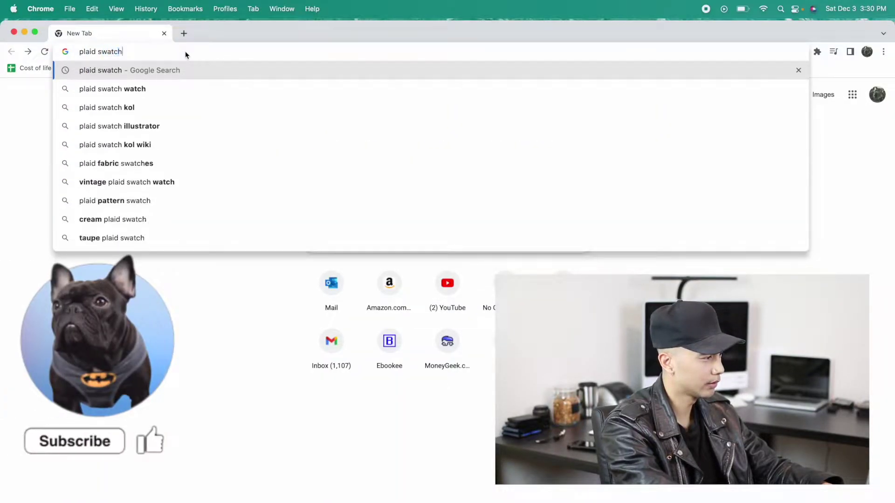
# - Filter the 'plaid swatch' image results to Large size and preview the grey Anatolia Soho plaid
pyautogui.press('Return')
pyautogui.click(175, 136)
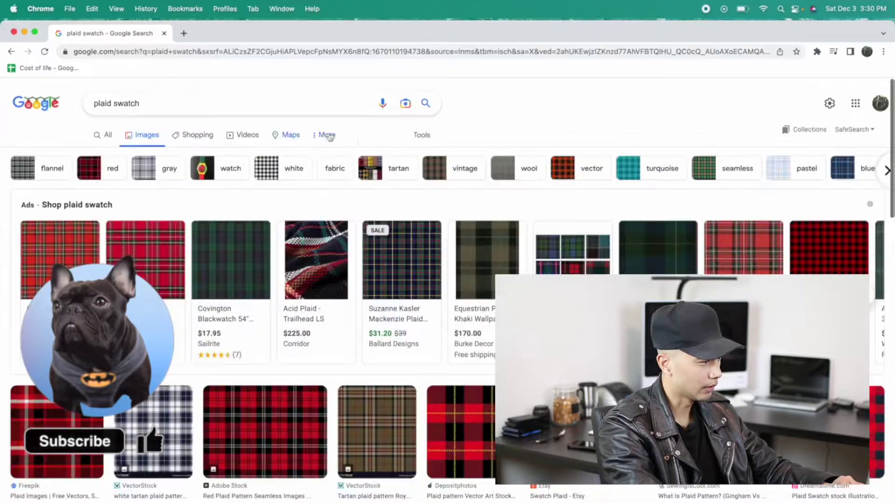
pyautogui.click(420, 136)
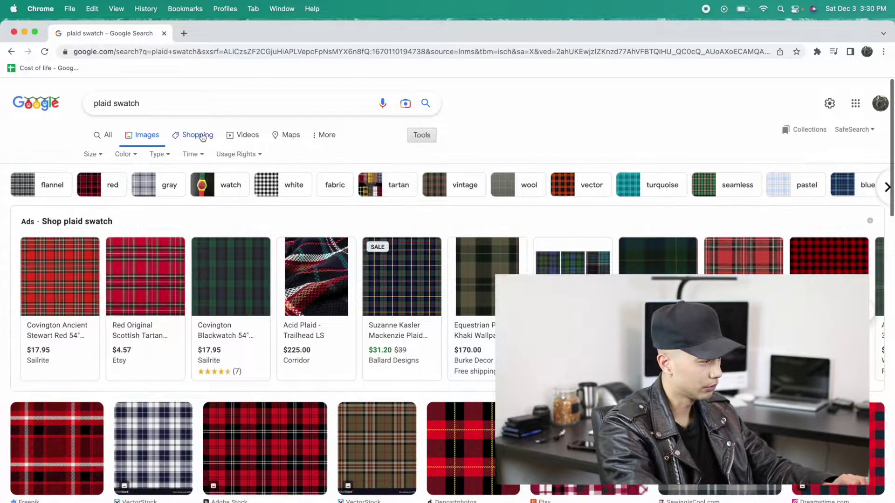
pyautogui.click(92, 154)
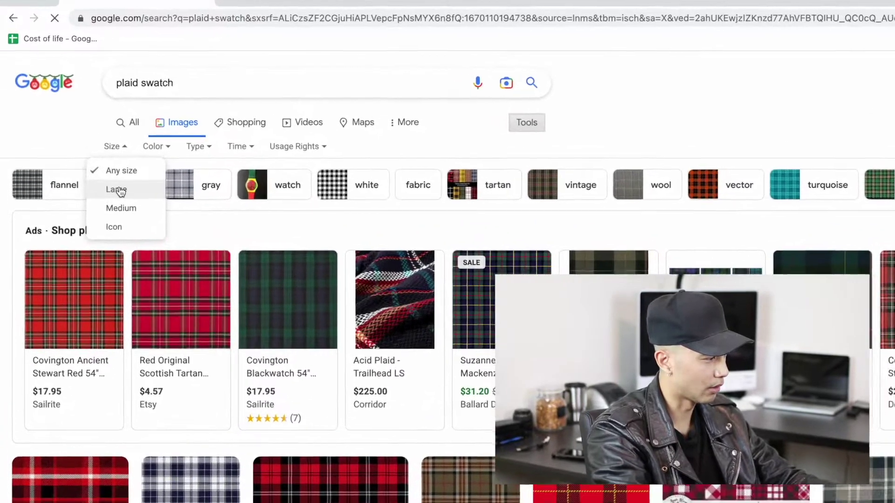
pyautogui.click(100, 189)
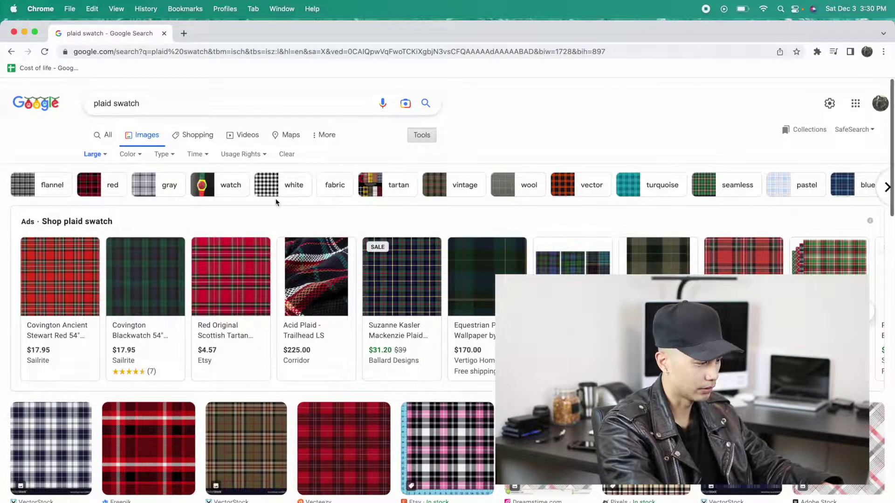
pyautogui.scroll(-5, 392, 229)
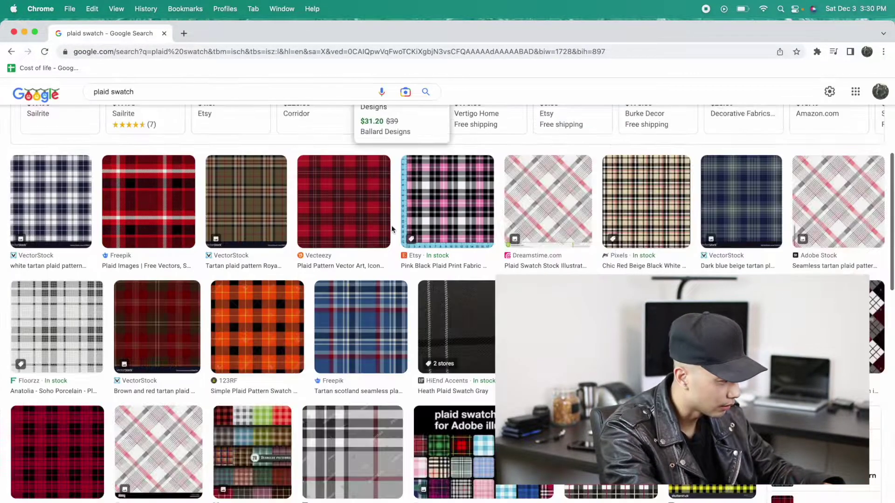
pyautogui.click(57, 326)
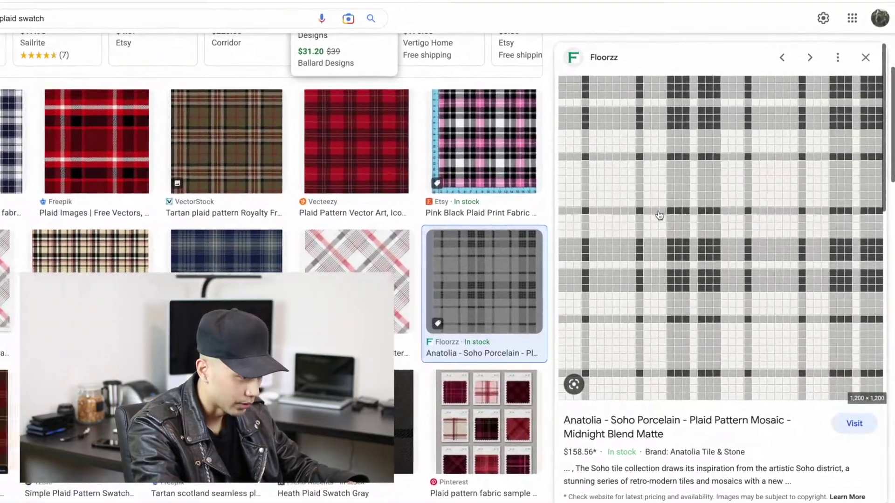
# - Save the full plaid image to the desktop and return to the Illustrator jacket document
pyautogui.rightClick(677, 223)
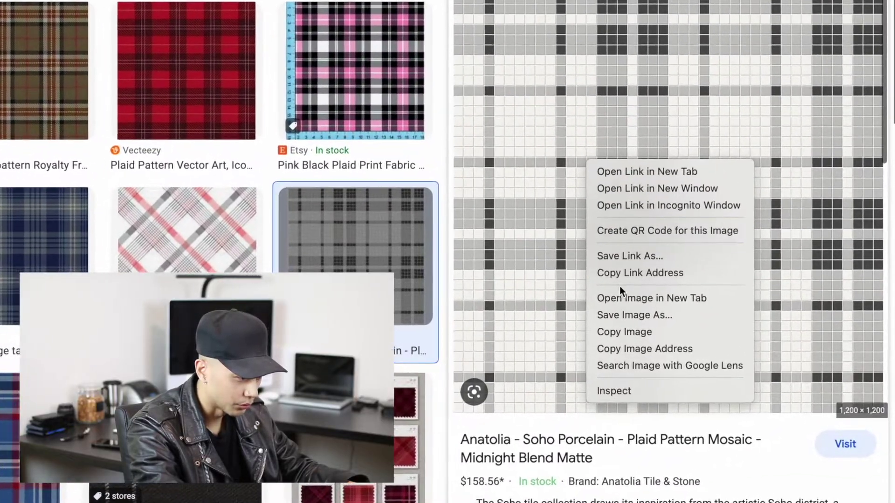
pyautogui.click(619, 297)
pyautogui.click(242, 33)
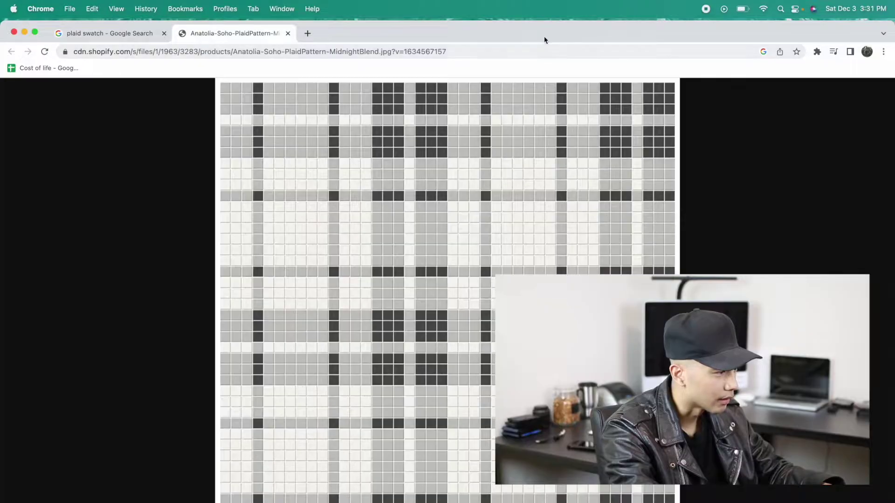
pyautogui.moveTo(527, 35); pyautogui.dragTo(439, 35)
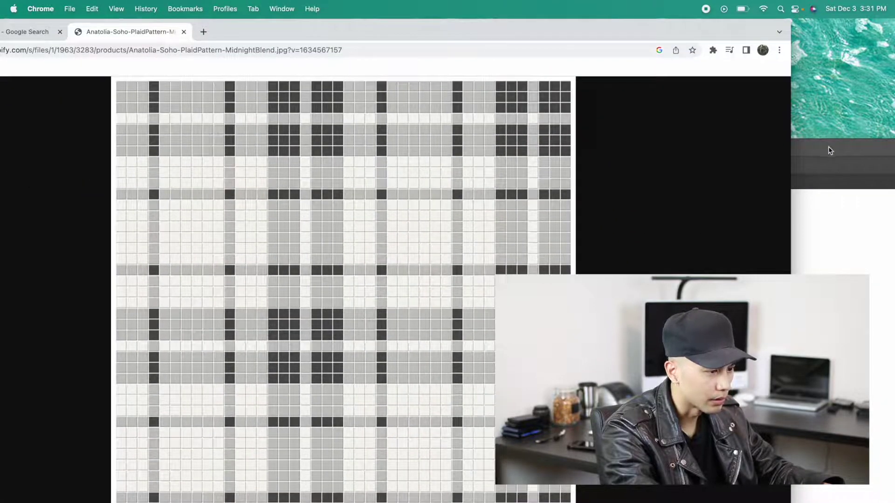
pyautogui.moveTo(518, 120); pyautogui.dragTo(849, 189)
pyautogui.press('F11')
pyautogui.click(601, 247)
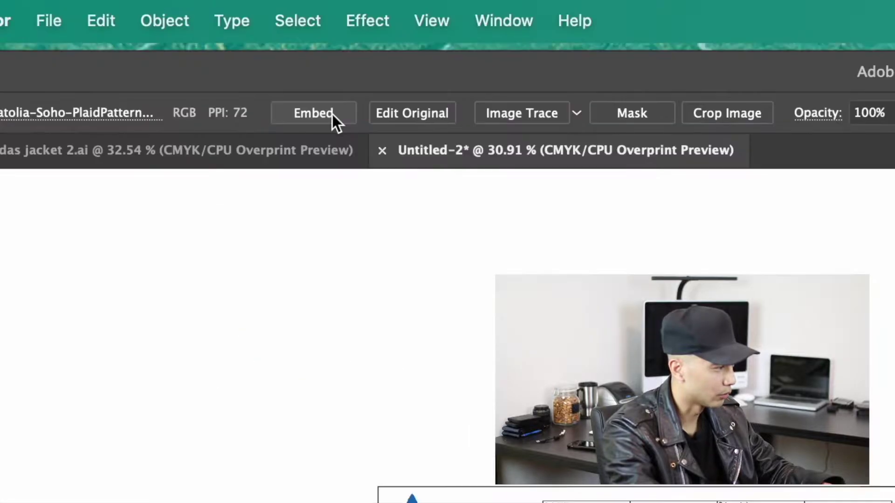
# - Embed the placed plaid image in the Untitled-2 document instead of linking it
pyautogui.click(196, 50)
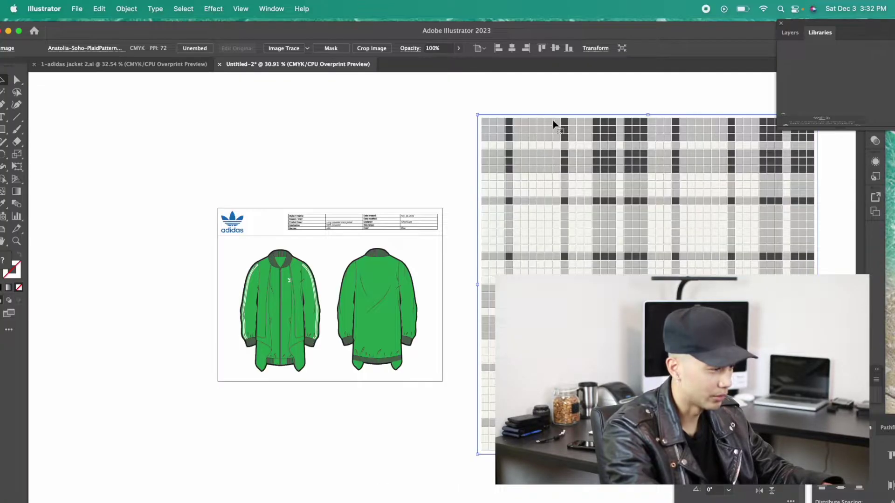
pyautogui.click(271, 9)
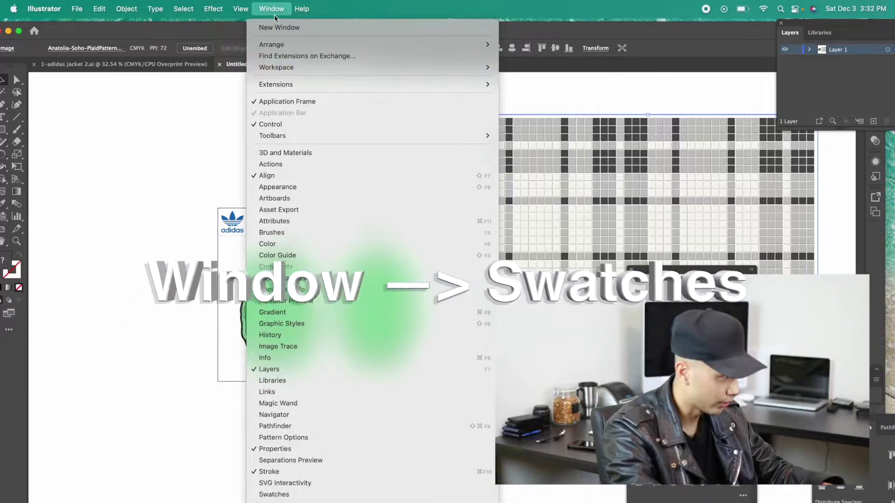
# - Float and enlarge the Swatches panel, then drag the plaid image in as a pattern swatch
pyautogui.click(285, 494)
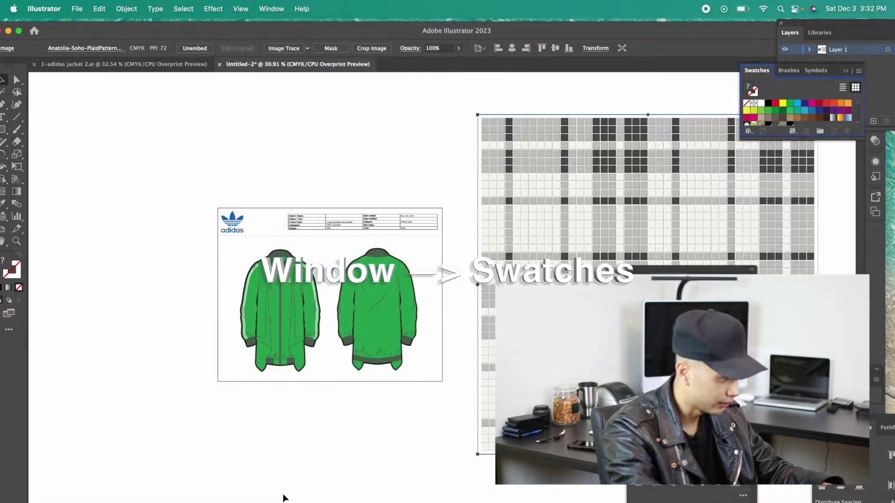
pyautogui.moveTo(668, 62); pyautogui.dragTo(563, 63)
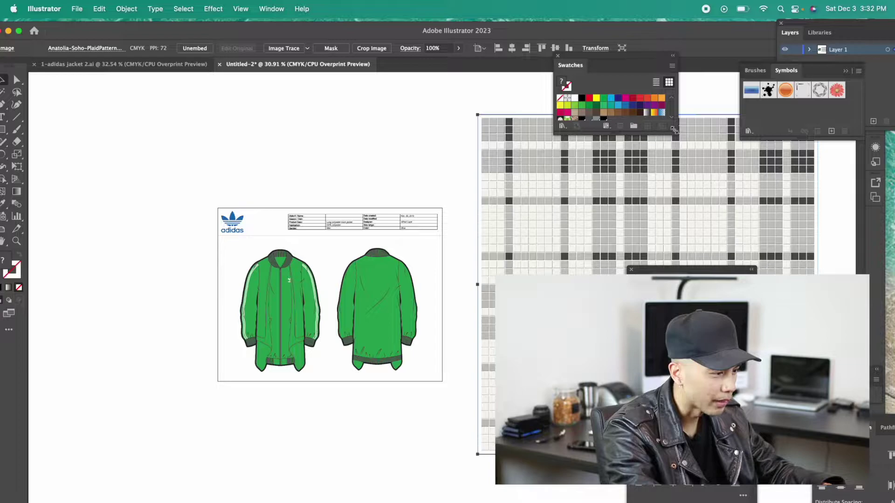
pyautogui.moveTo(674, 131); pyautogui.dragTo(703, 205)
pyautogui.moveTo(494, 117); pyautogui.dragTo(640, 97)
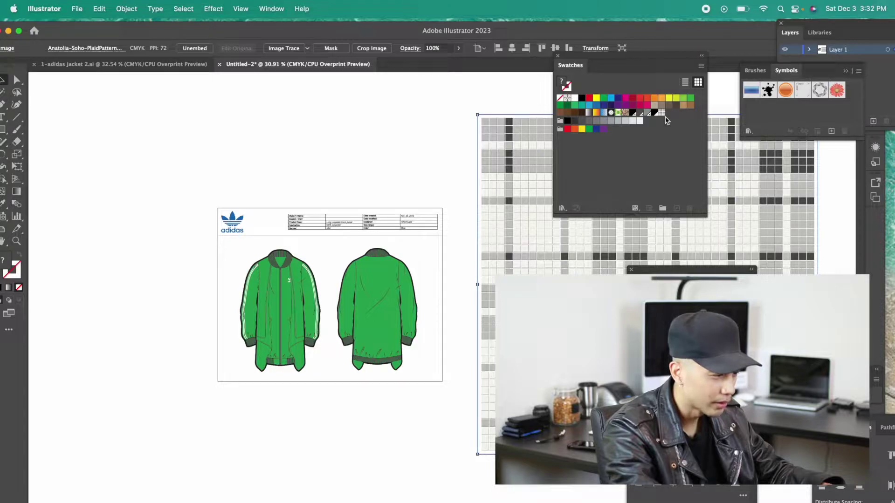
# - Select the back jacket's green body, then every shape matching it with Select > Same > Fill & Stroke
pyautogui.click(417, 192)
pyautogui.press('super+equal')
pyautogui.press('super+equal')
pyautogui.press('super+equal')
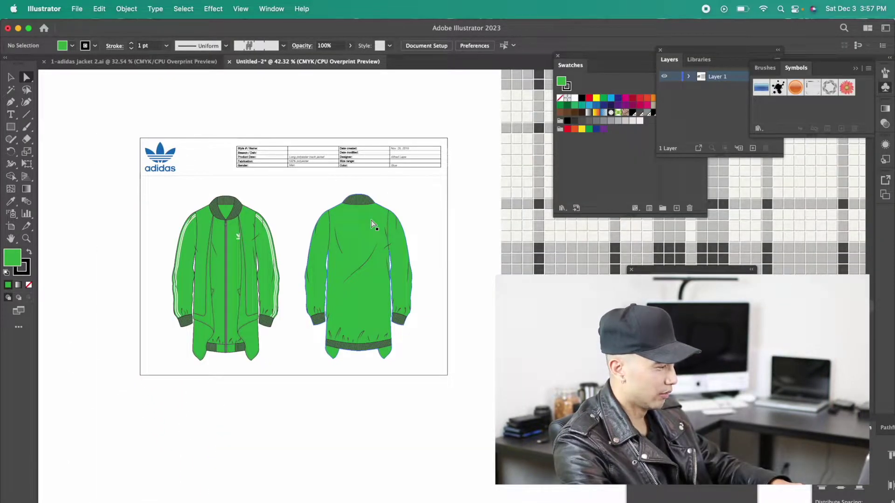
pyautogui.click(242, 216)
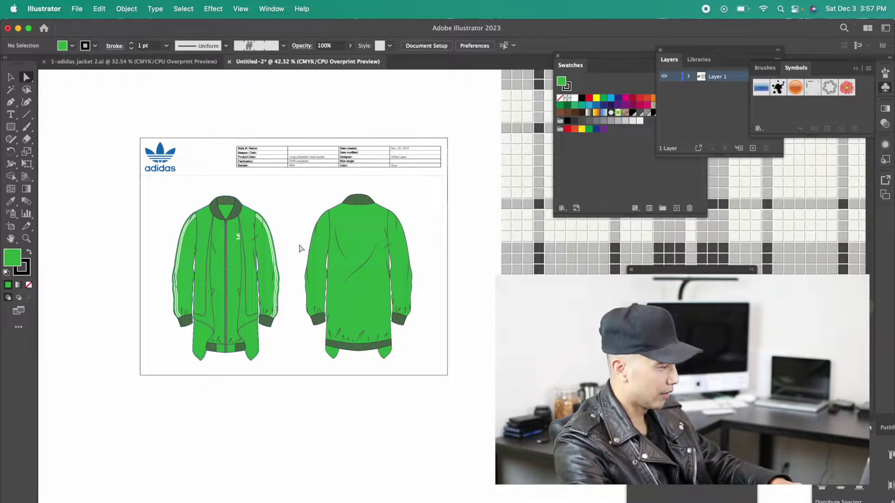
pyautogui.click(352, 236)
pyautogui.click(365, 223)
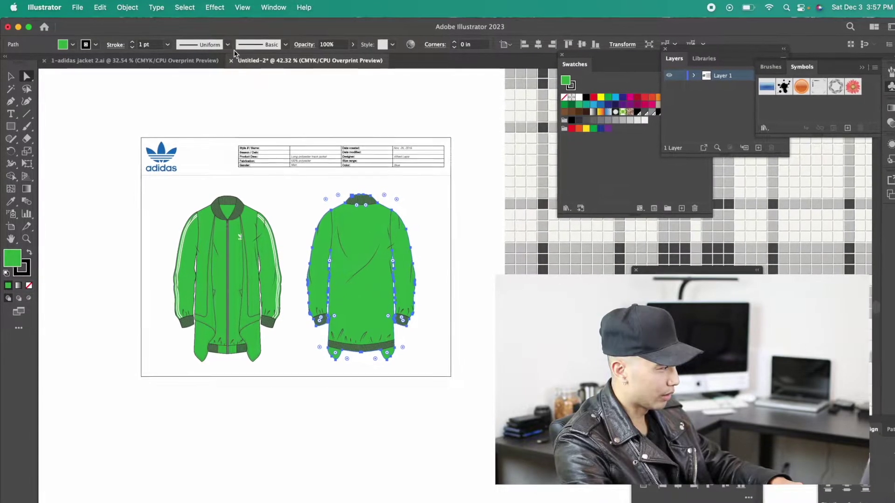
pyautogui.click(184, 9)
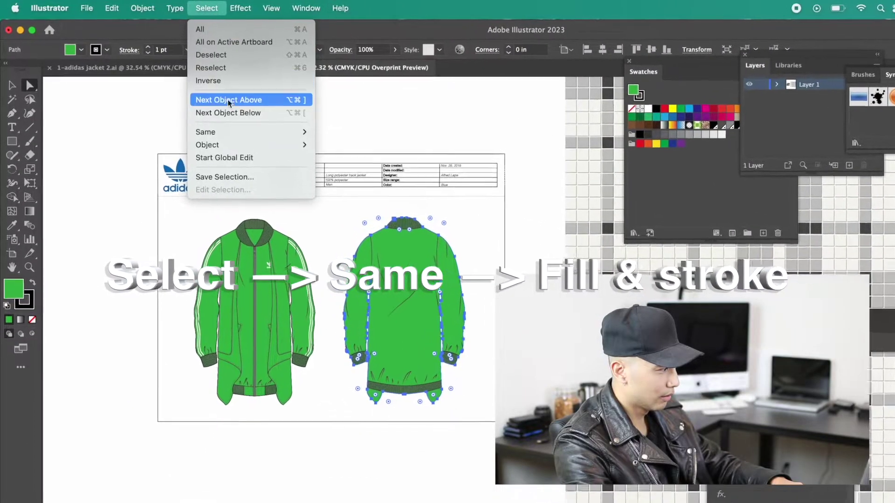
pyautogui.moveTo(253, 144)
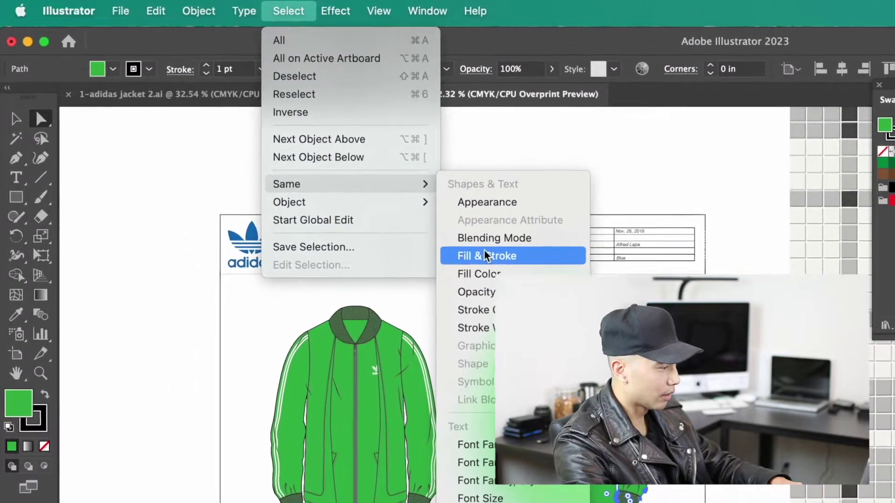
pyautogui.click(450, 238)
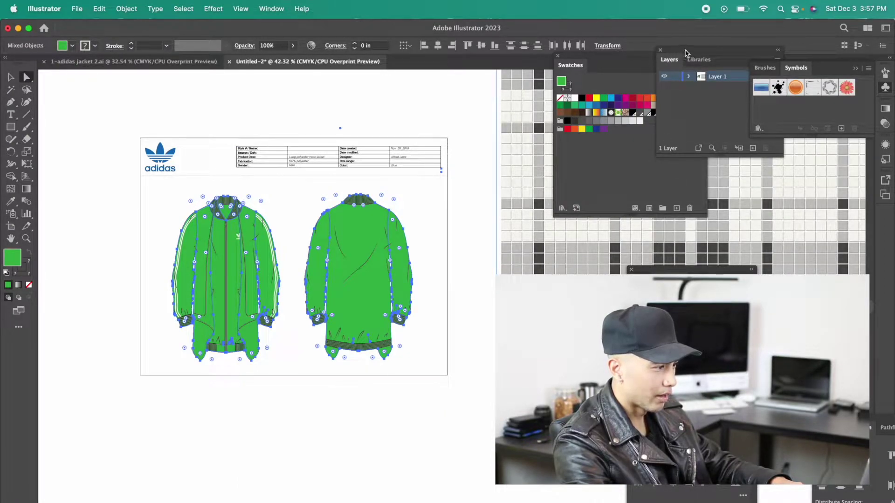
# - Fill the selected green panels with New Pattern Swatch 2, viewing both jackets at 66.67%
pyautogui.moveTo(685, 52); pyautogui.dragTo(742, 62)
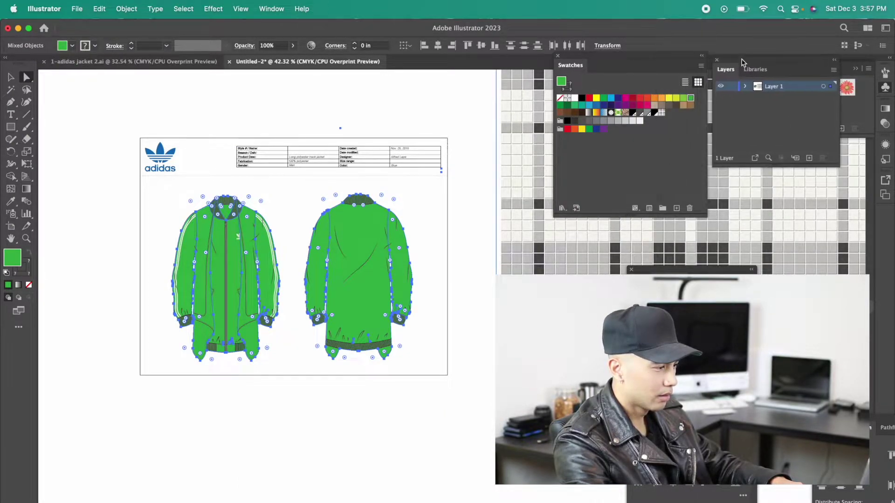
pyautogui.click(662, 113)
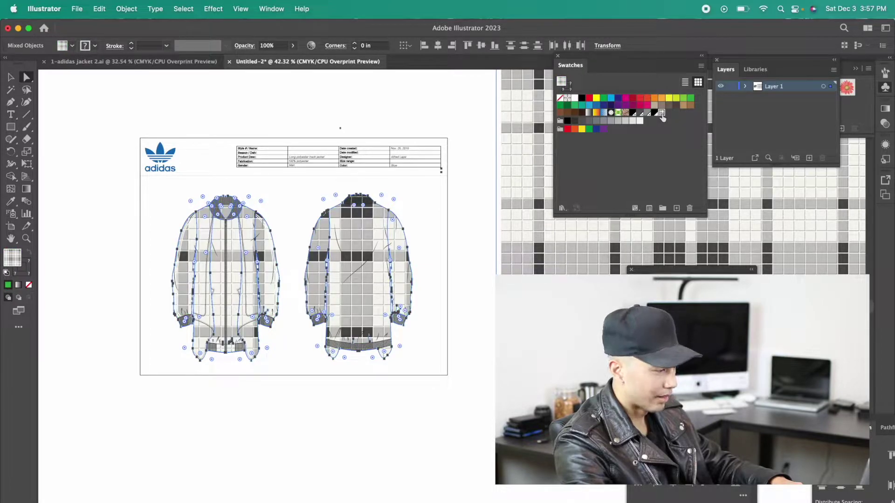
pyautogui.press('super+equal')
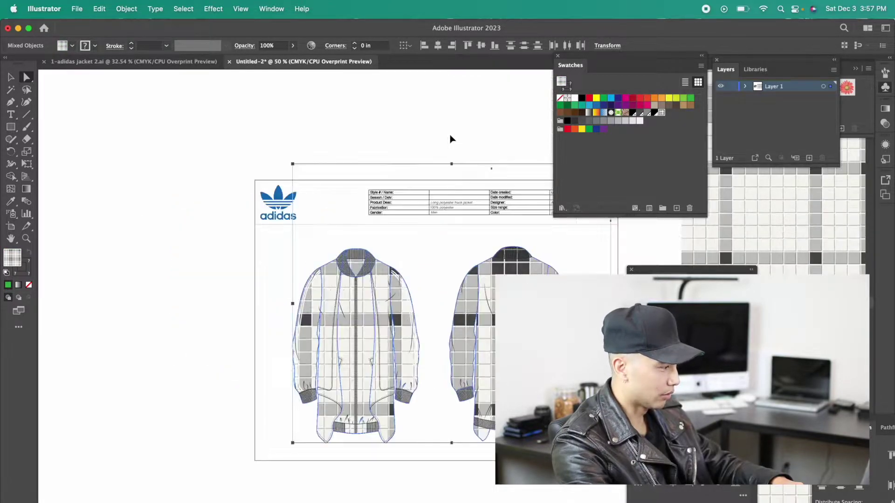
pyautogui.press('super+equal')
pyautogui.press('super+equal')
pyautogui.press('super+equal')
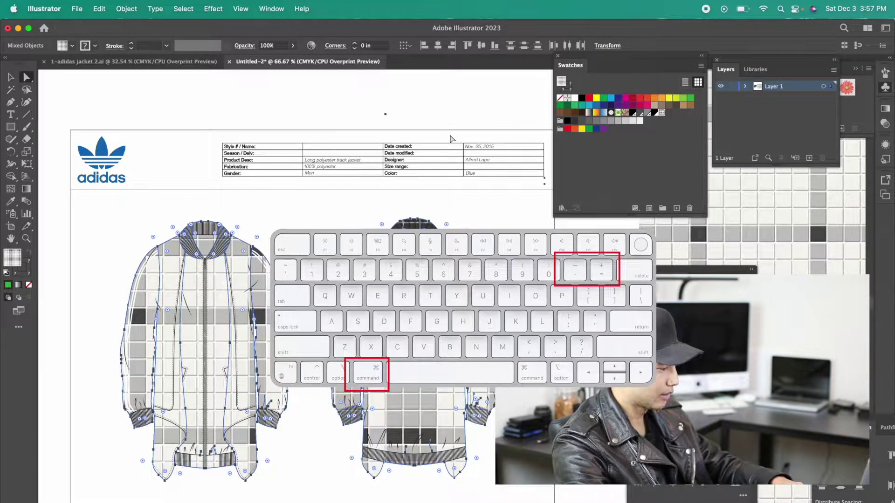
pyautogui.press('super+minus')
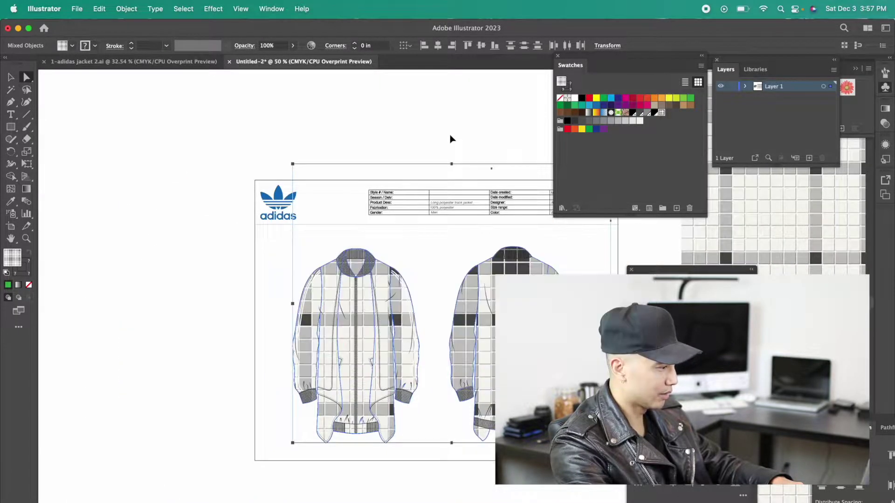
pyautogui.press('super+equal')
pyautogui.moveTo(459, 134); pyautogui.dragTo(352, 118)
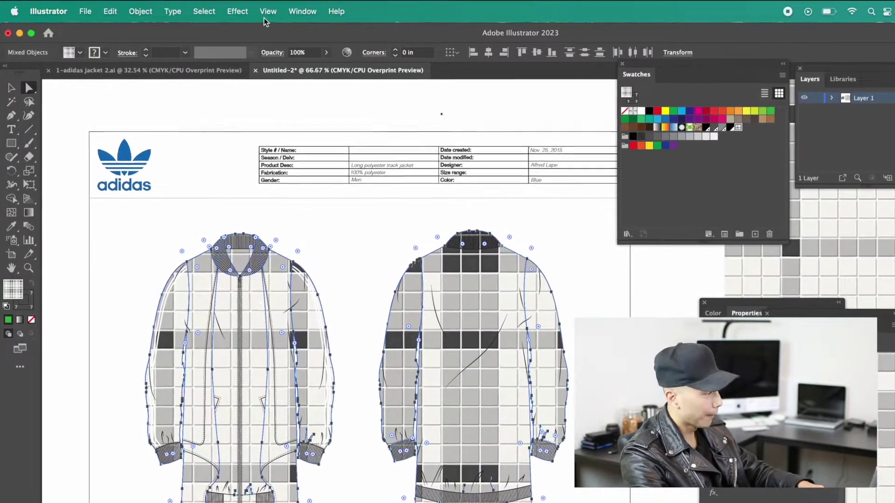
# - Scale only the plaid pattern to 40% uniform, with Transform Objects unchecked in the Scale dialog
pyautogui.click(142, 11)
pyautogui.moveTo(242, 32)
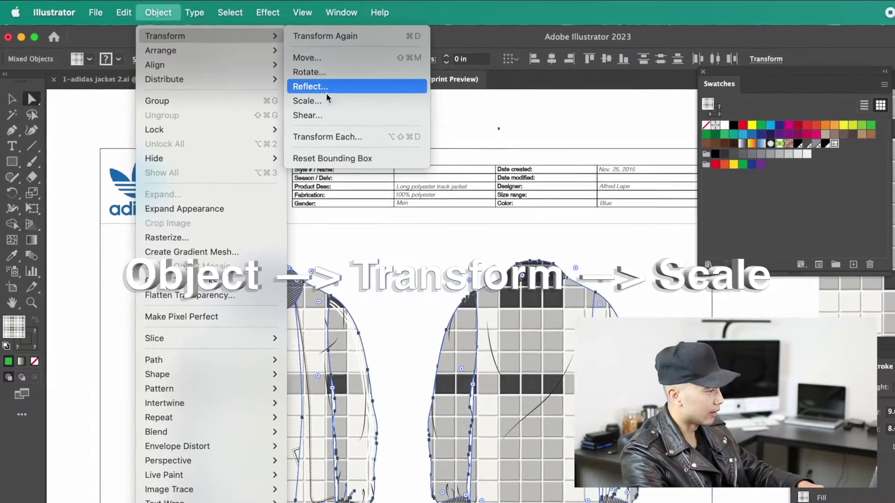
pyautogui.click(298, 98)
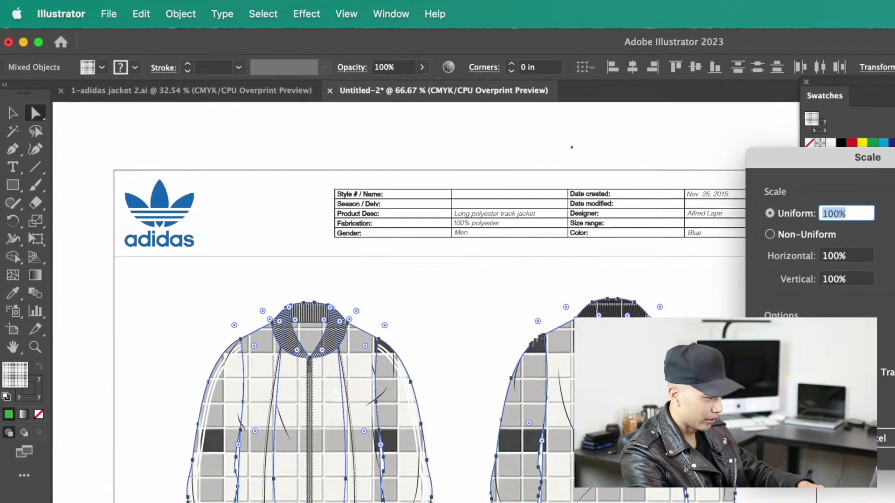
pyautogui.click(872, 372)
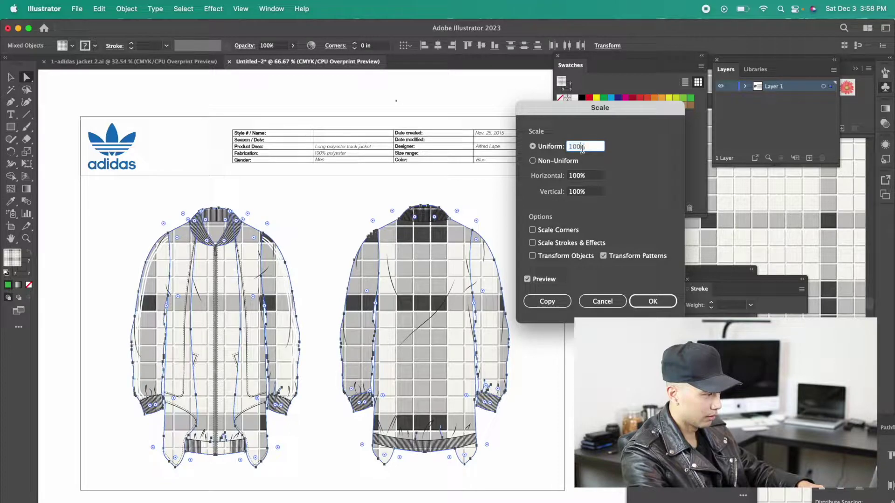
pyautogui.write('80')
pyautogui.click(594, 177)
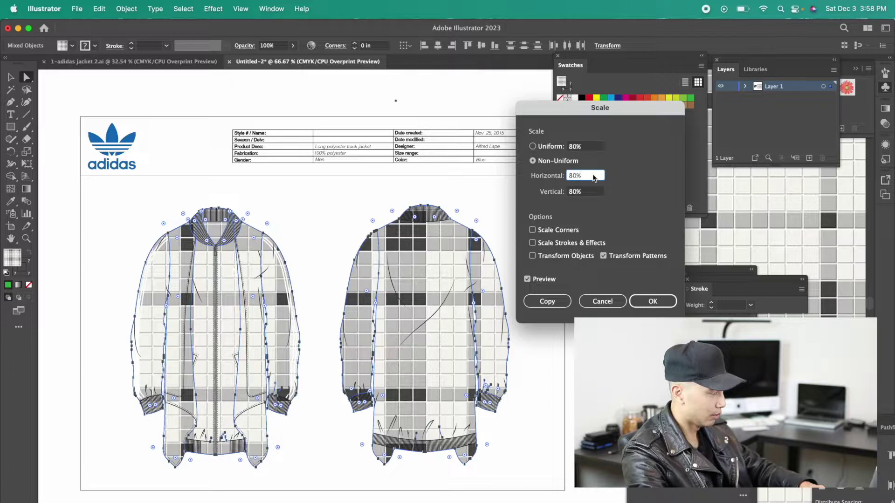
pyautogui.click(576, 147)
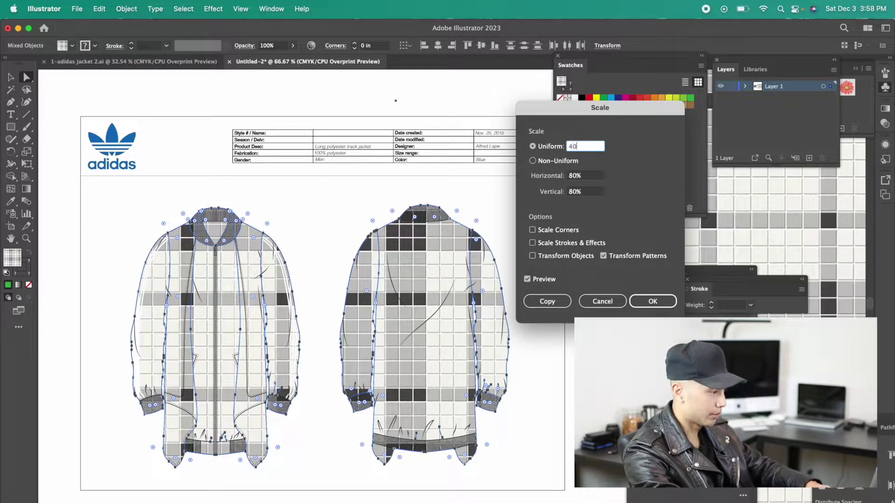
pyautogui.click(599, 176)
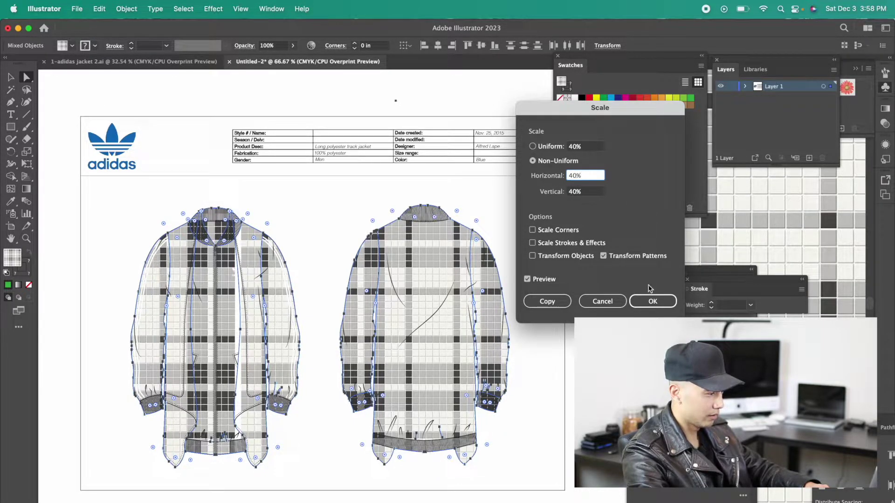
pyautogui.click(653, 301)
pyautogui.press('v')
pyautogui.click(585, 264)
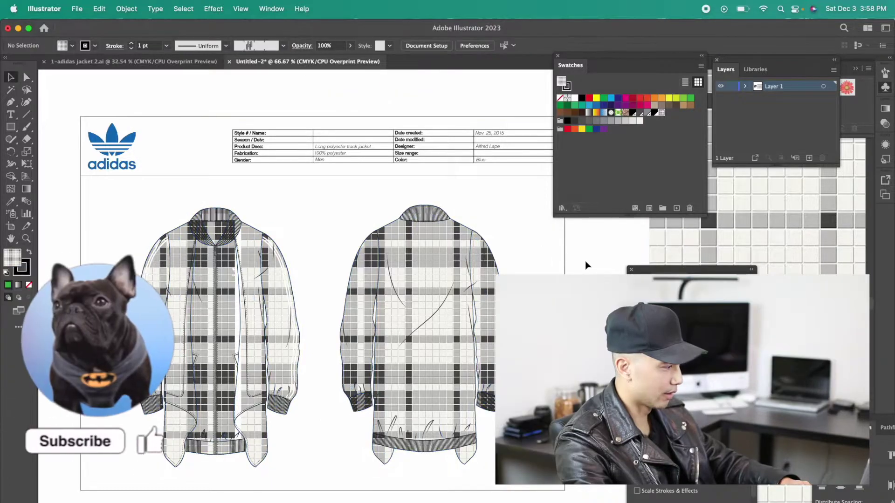
pyautogui.press('super+equal')
pyautogui.press('super+minus')
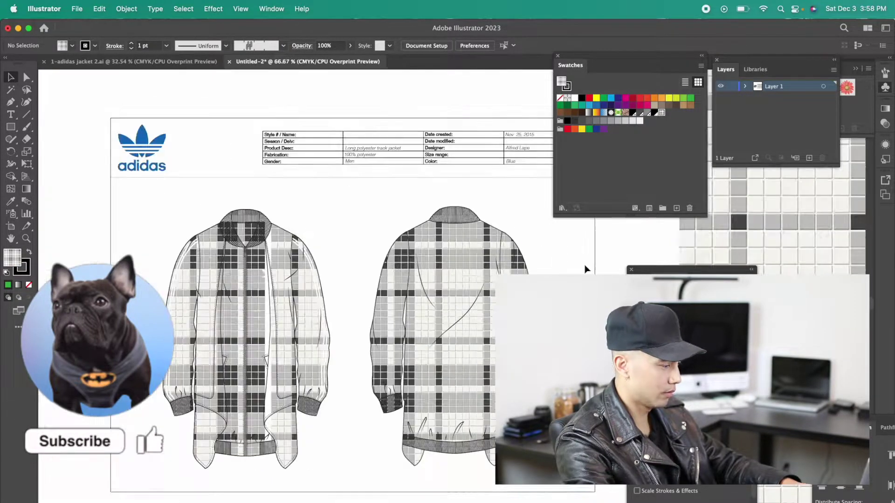